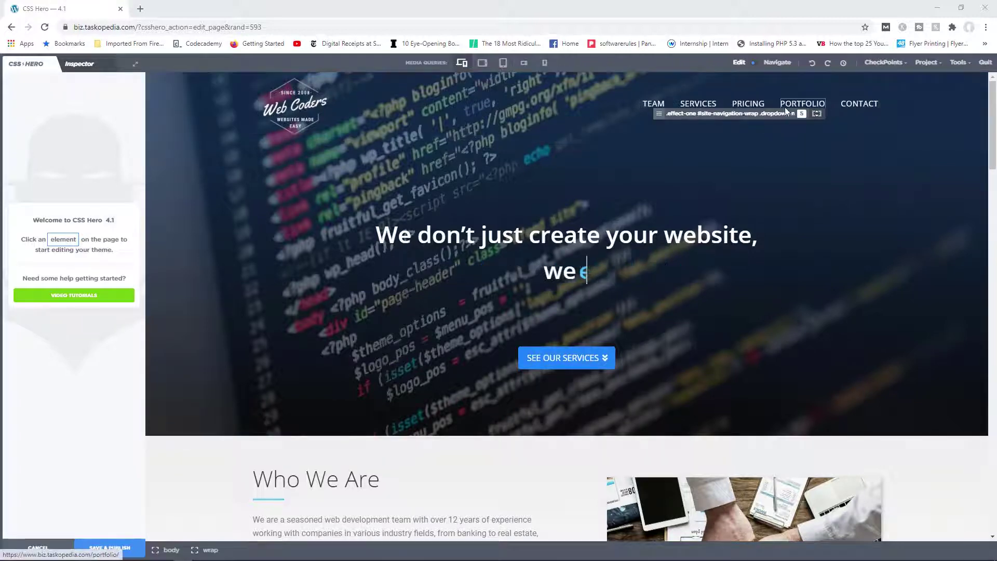
Select the TEAM menu links and raise their Typography font size from 15px to 23px
left_click(661, 106)
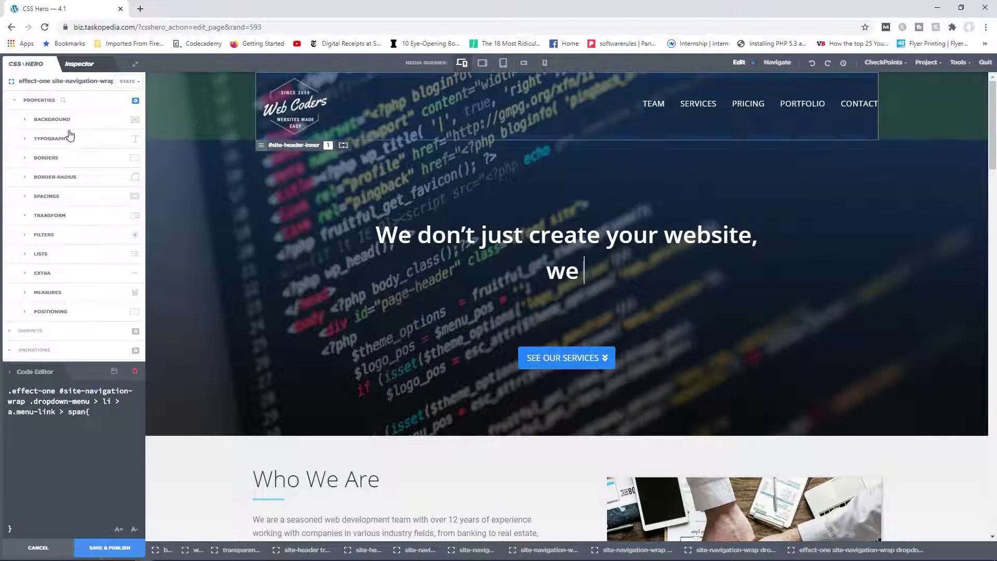
left_click(51, 141)
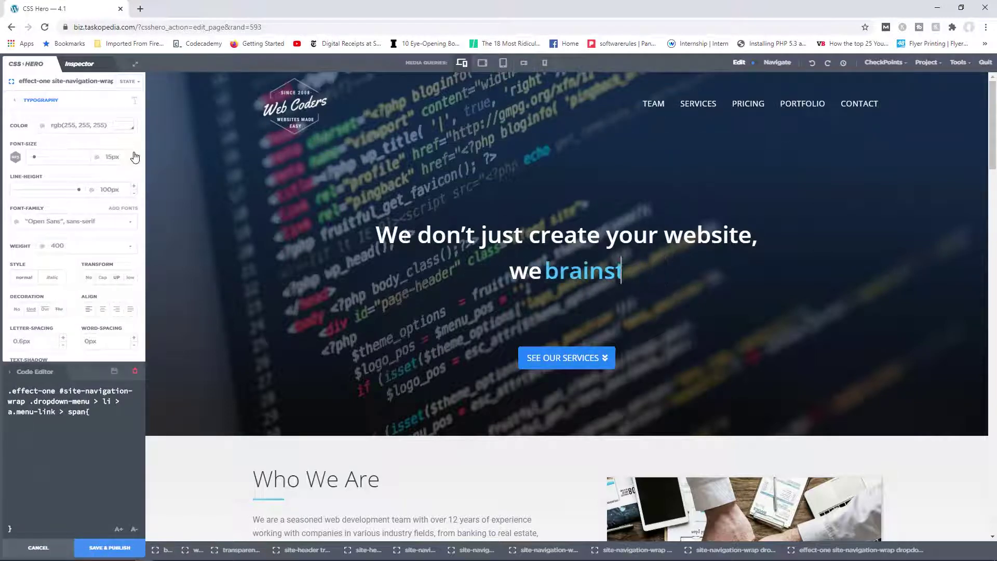
left_click(134, 154)
left_click(134, 154)
left_click(134, 154)
left_click(134, 154)
left_click(134, 154)
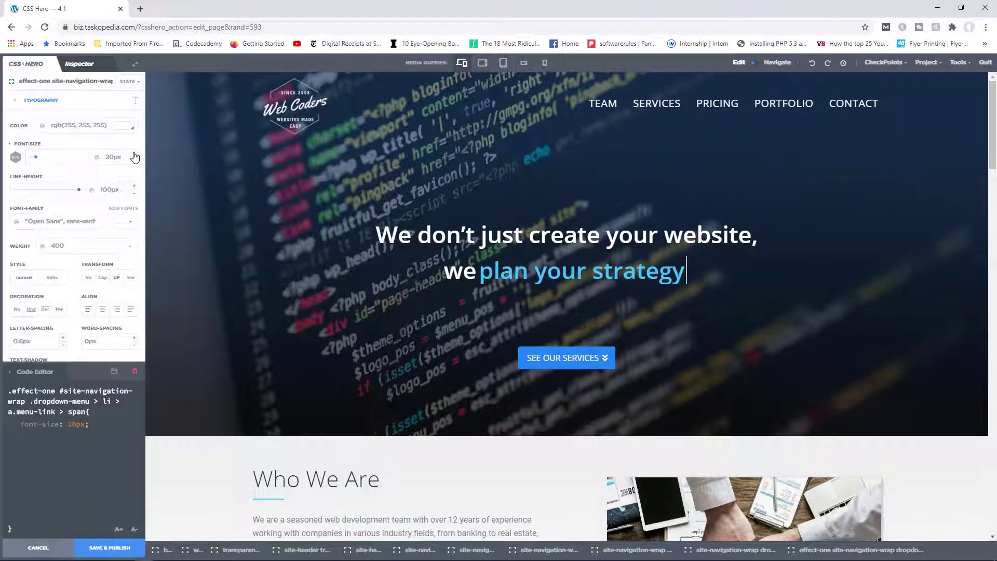
left_click(134, 157)
left_click(134, 157)
left_click(134, 157)
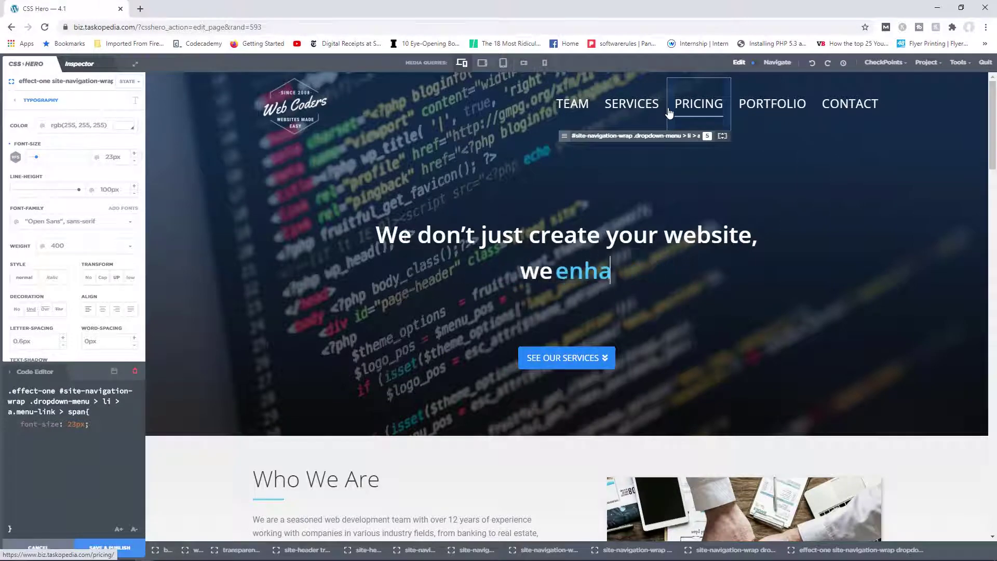
Limit styling to the PRICING link alone and set its text colour to red, rgb(227, 15, 15)
left_click(702, 106)
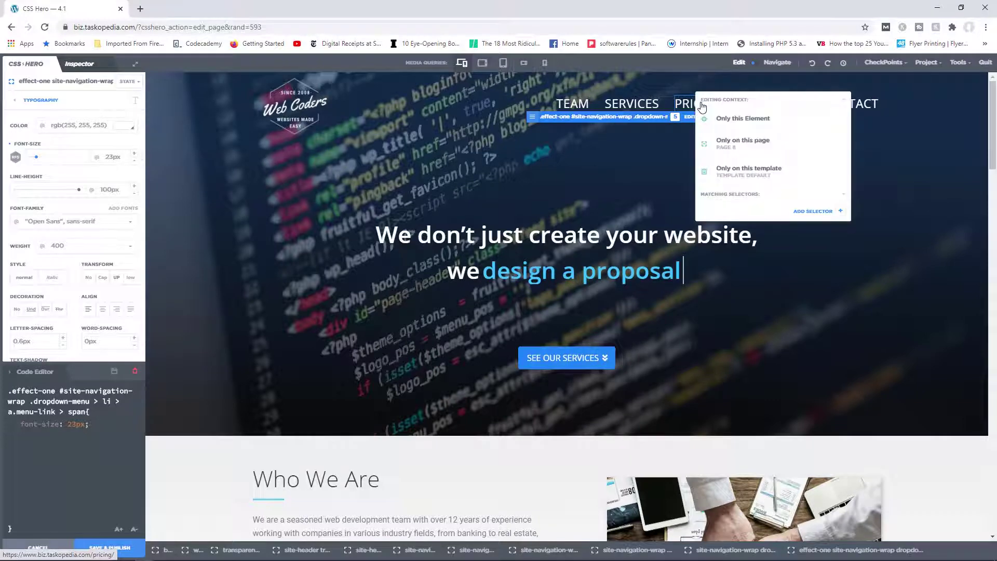
left_click(743, 125)
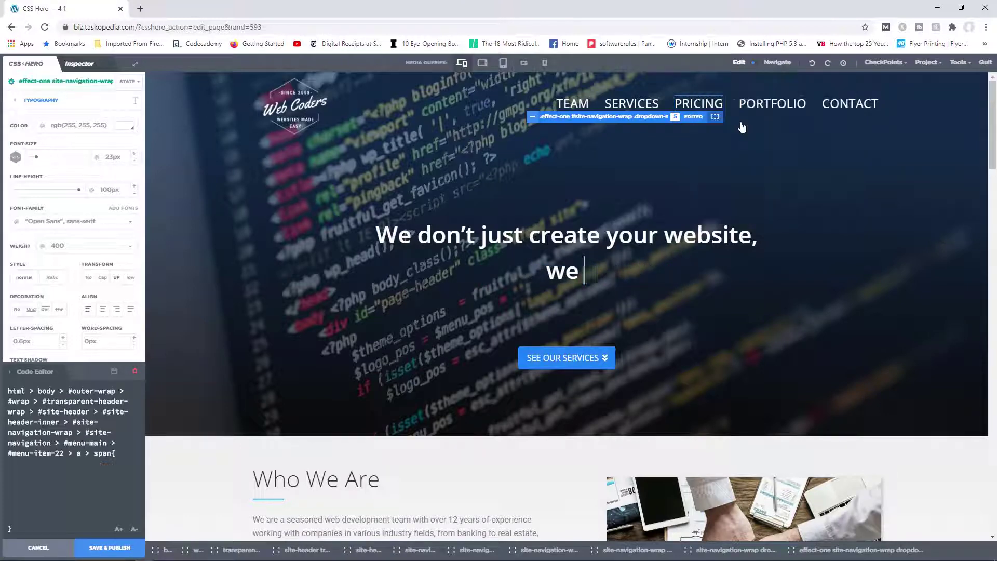
left_click(125, 126)
left_click_drag(224, 152, 245, 145)
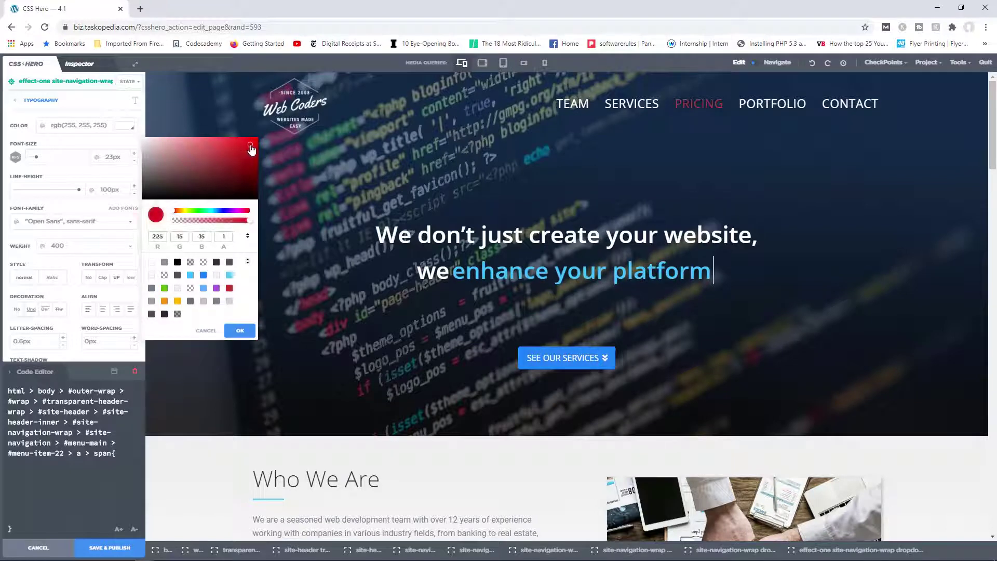
left_click(242, 331)
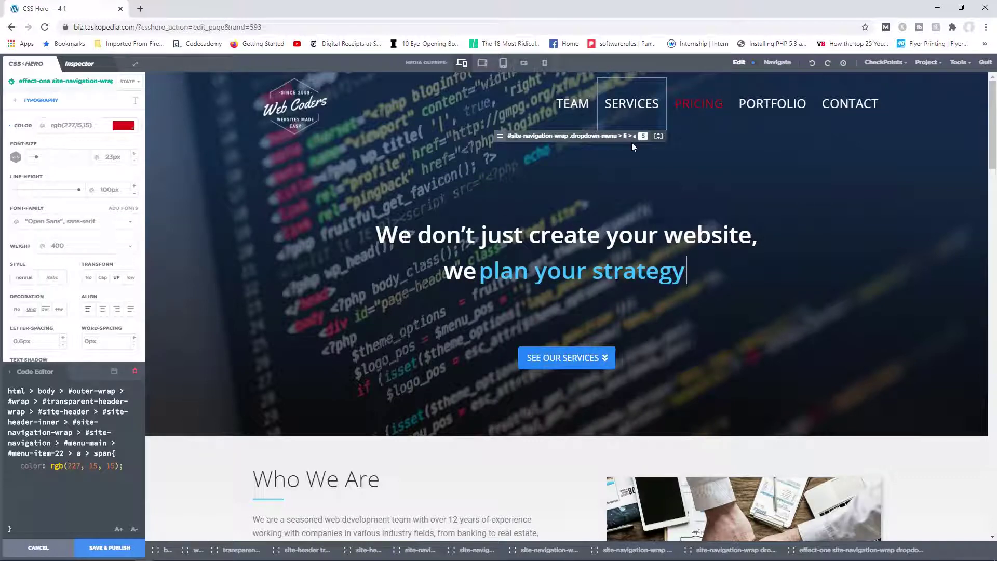
Undo the red PRICING colour and the menu size changes, back to the original 15px
left_click(813, 65)
left_click(814, 65)
left_click(813, 65)
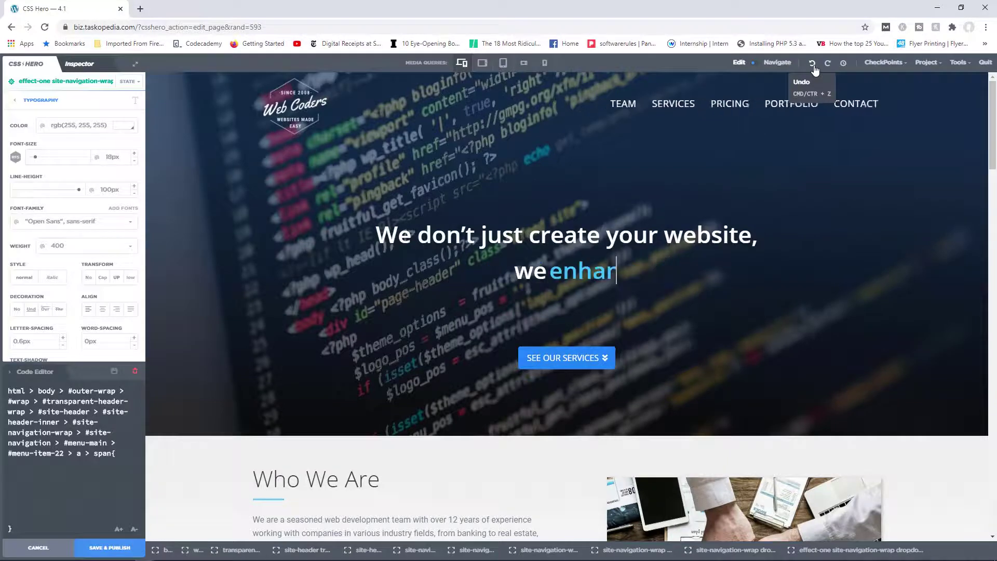
left_click(813, 65)
left_click(813, 66)
left_click(813, 66)
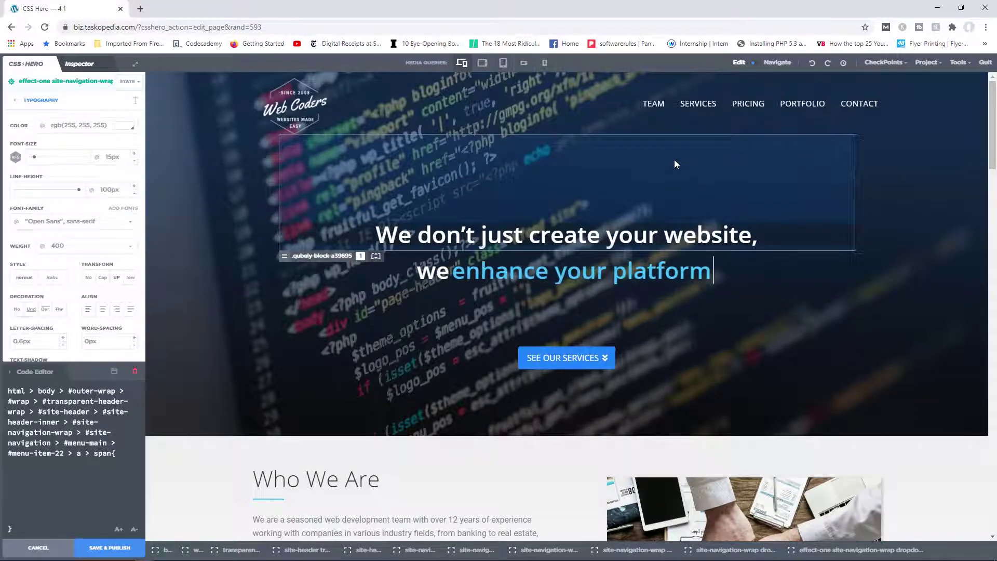
Set the TEAM menu links' editing context to this page only and enlarge them to 24px
right_click(653, 104)
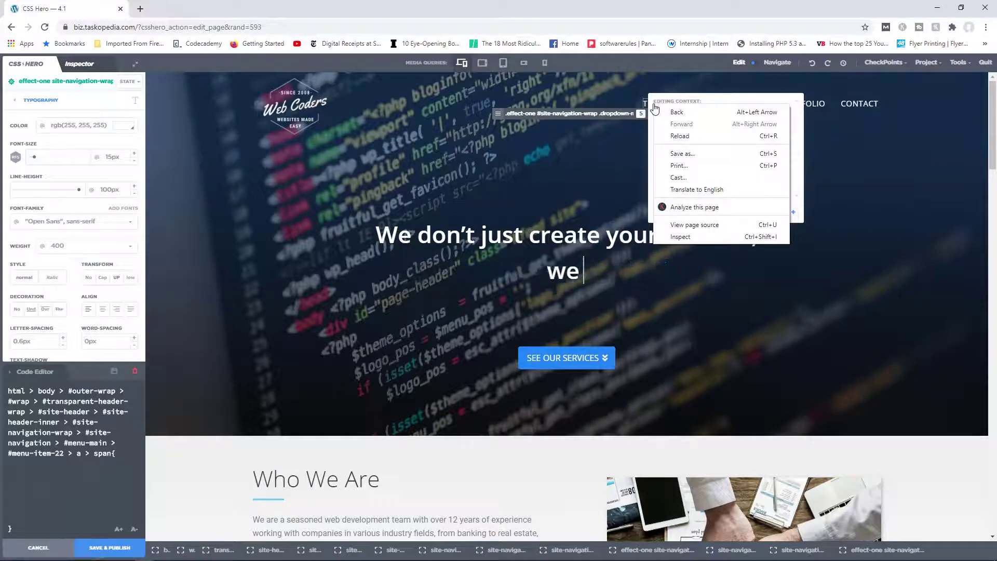
key("Escape")
left_click(699, 133)
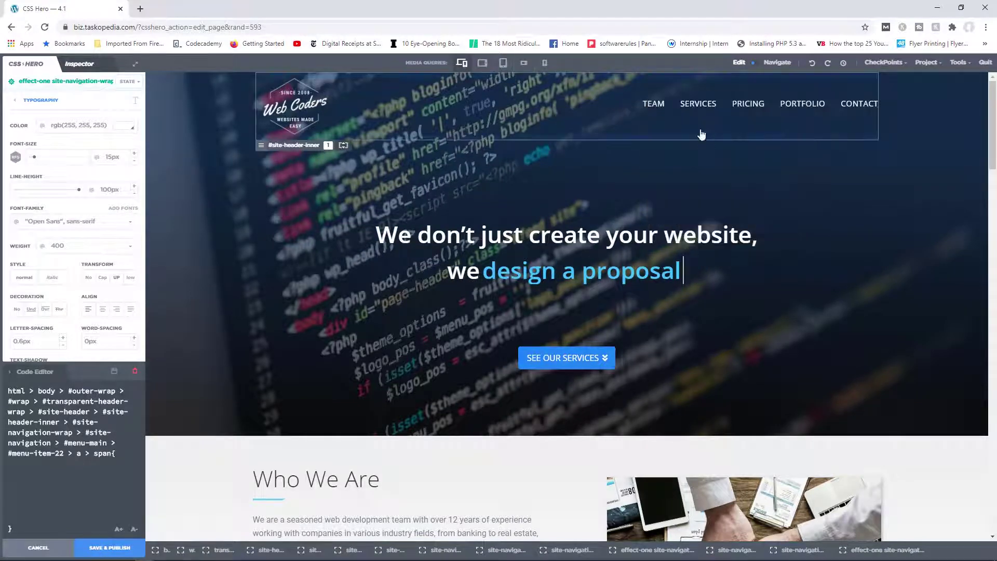
left_click(661, 109)
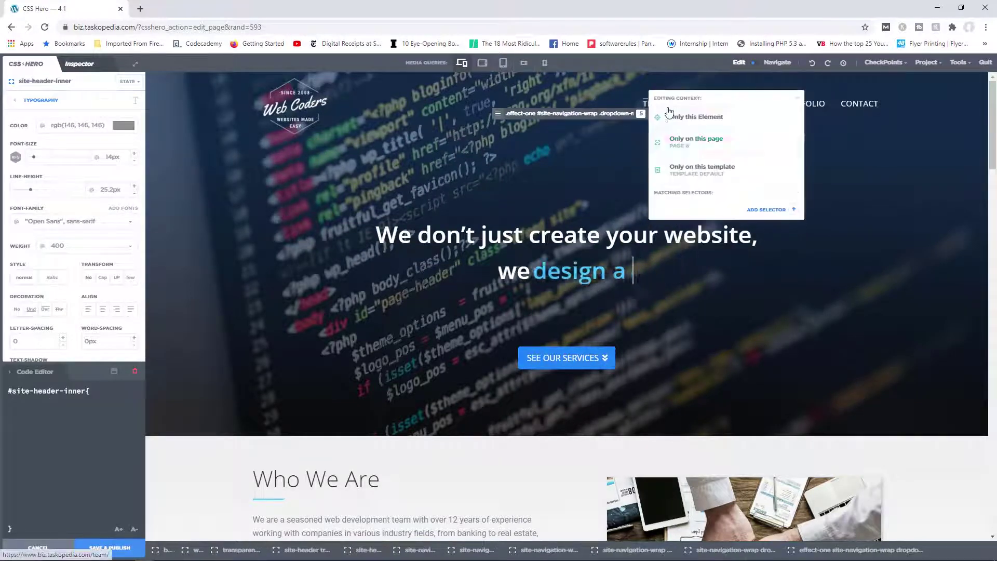
left_click(696, 139)
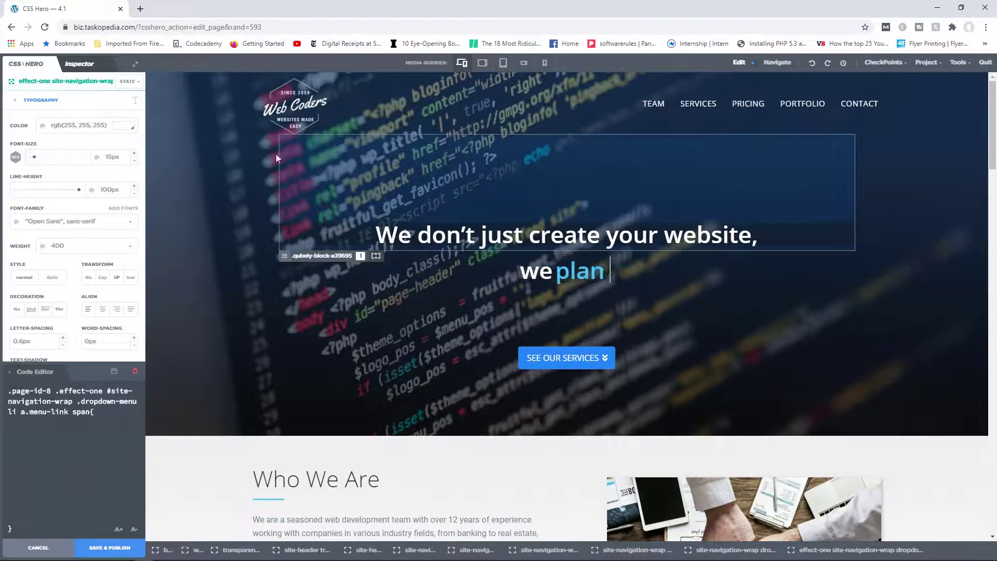
left_click(135, 155)
left_click(134, 155)
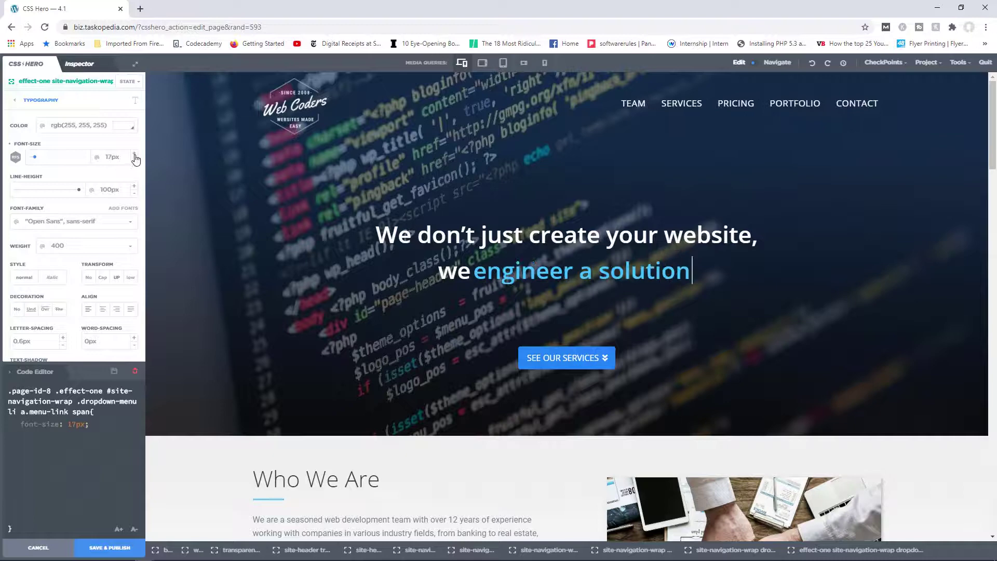
left_click(135, 155)
left_click(134, 155)
left_click(135, 155)
left_click(134, 155)
left_click(135, 155)
left_click(134, 155)
left_click(134, 155)
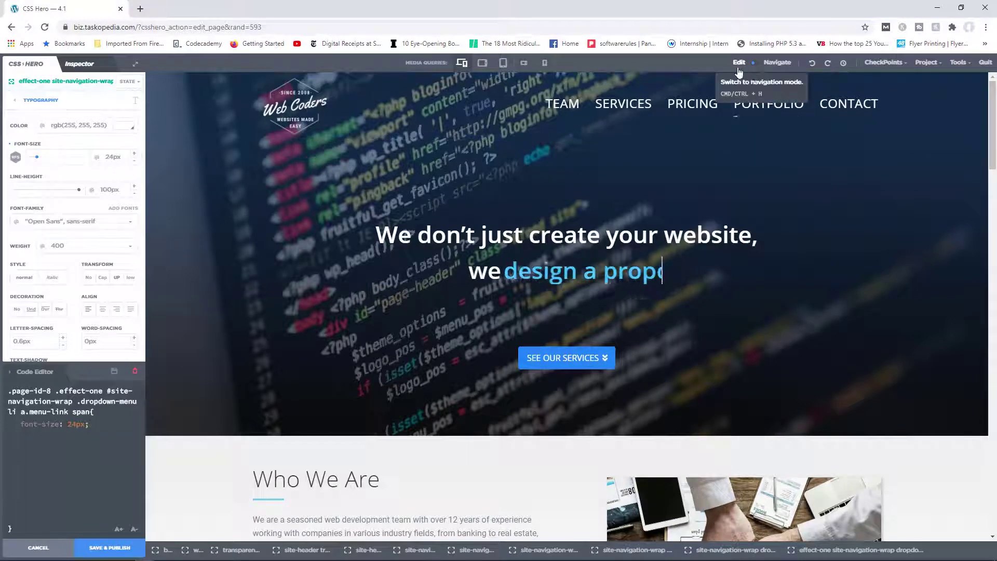
Switch to Navigate mode, visit the Services page, then return home via the Web Coders logo
left_click(771, 66)
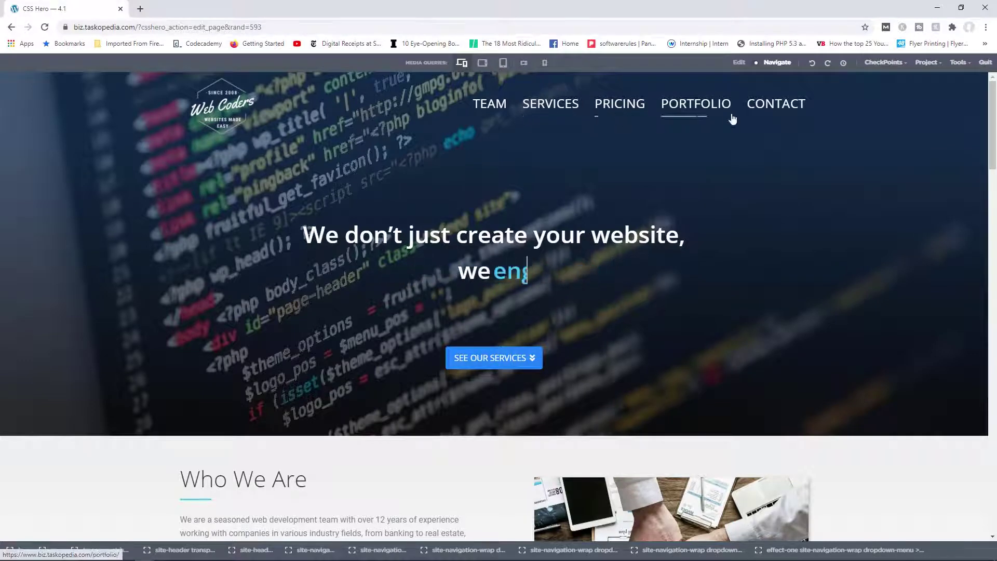
left_click(553, 109)
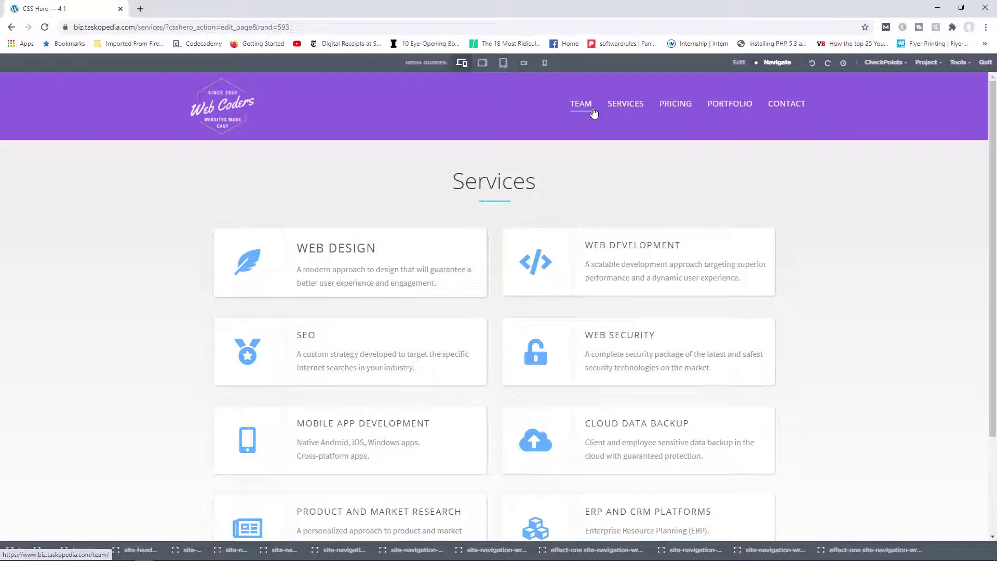
left_click(220, 109)
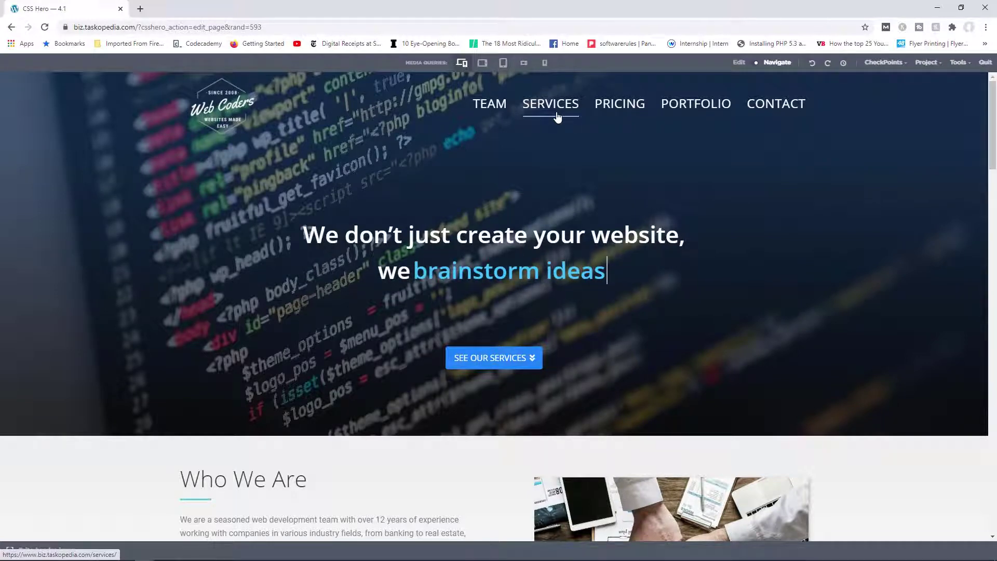
Return to Edit mode, review the PRICING link's editing contexts, then dismiss them to deselect it
left_click(743, 65)
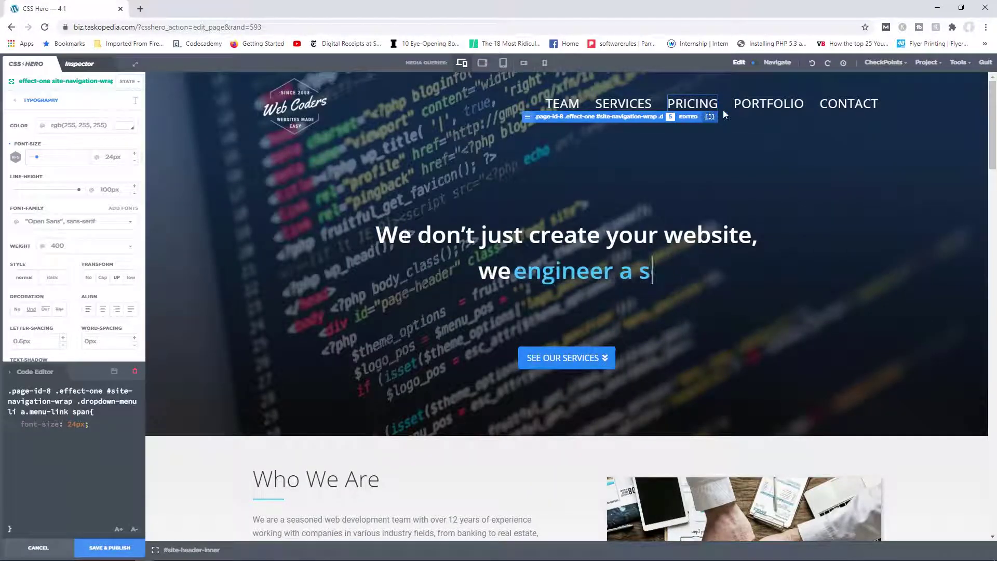
left_click(693, 108)
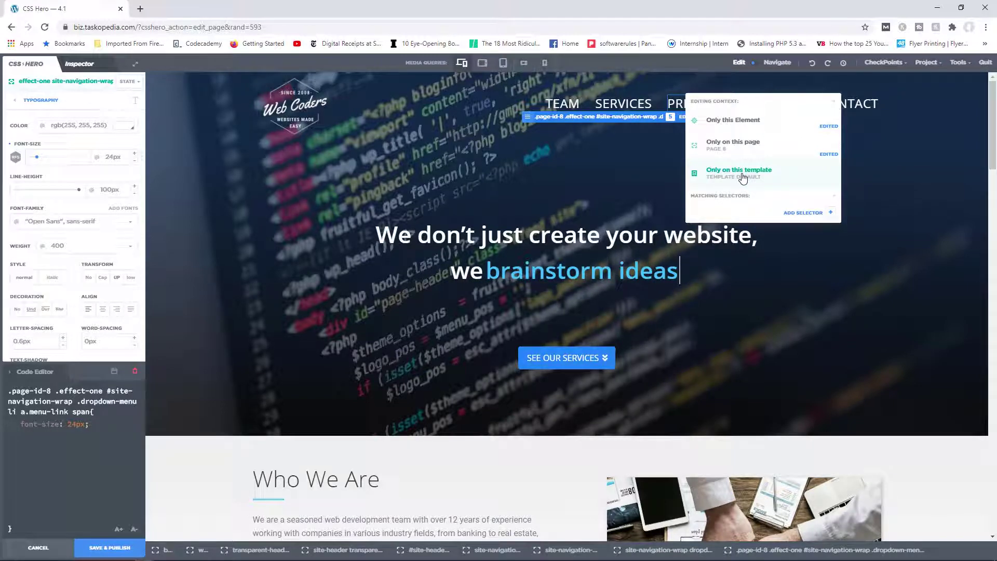
left_click(740, 151)
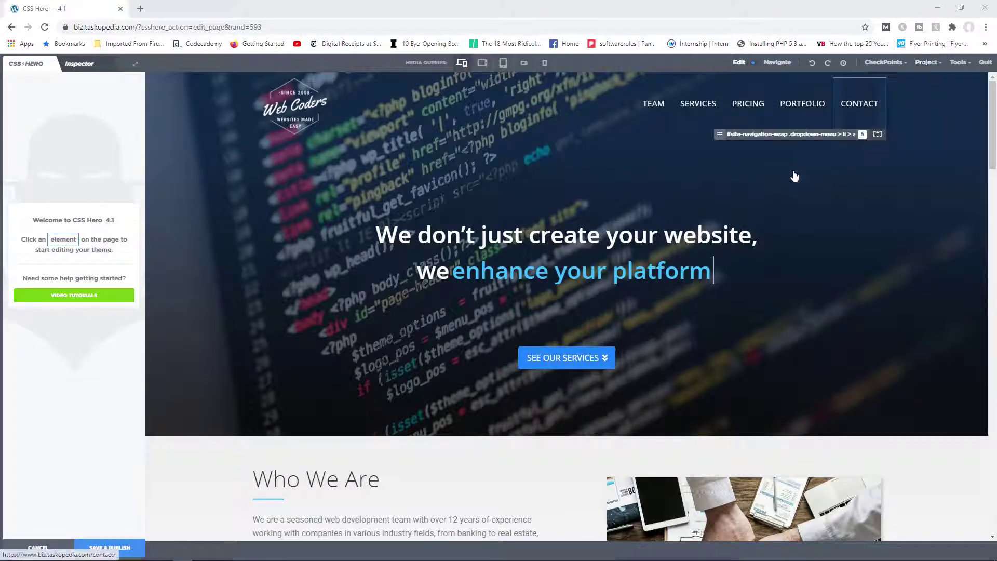
Select the 'Who We Are' heading to load its .qubely-heading-selector rule for editing
mouse_move(928, 66)
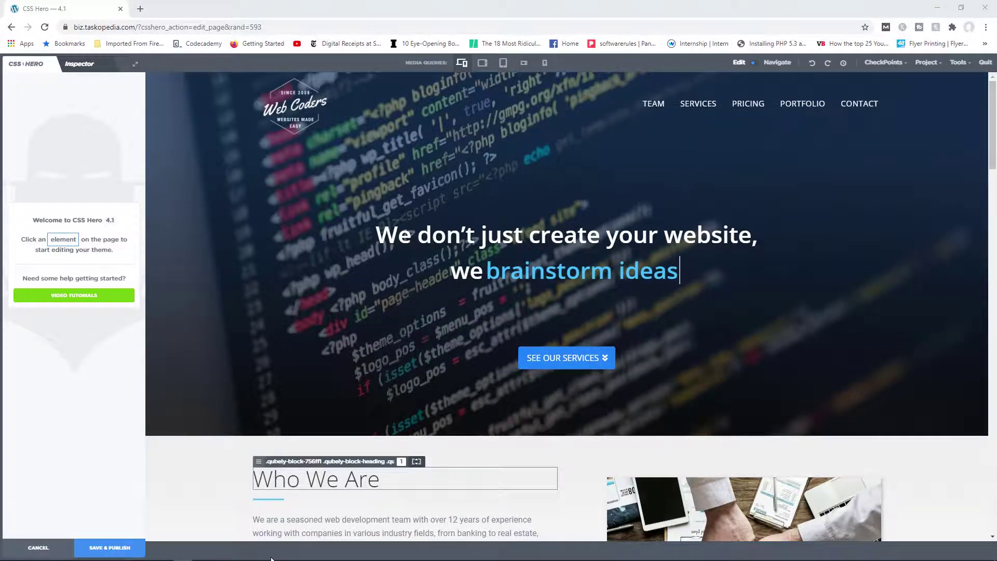
left_click(351, 484)
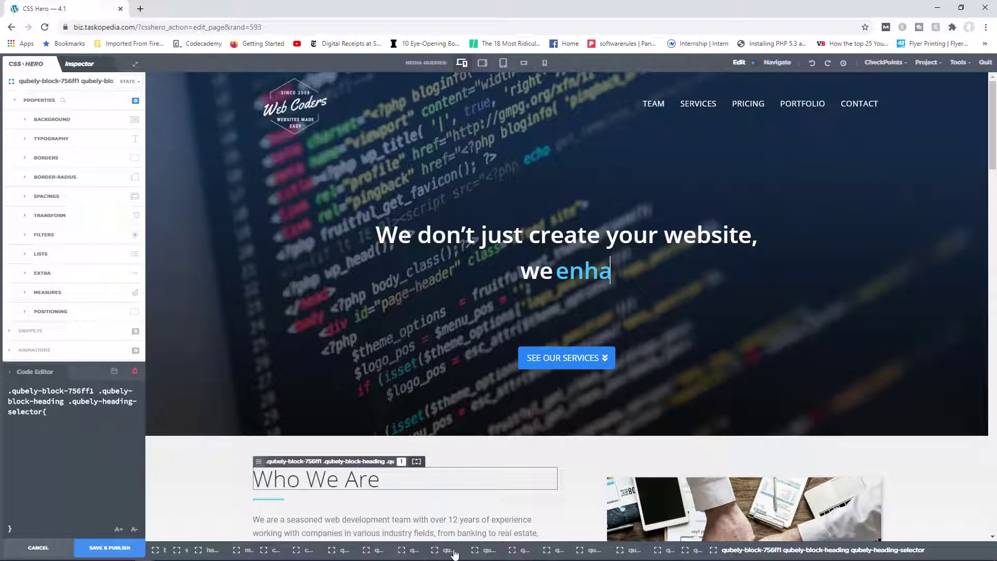
scroll(480, 432, "down", 2)
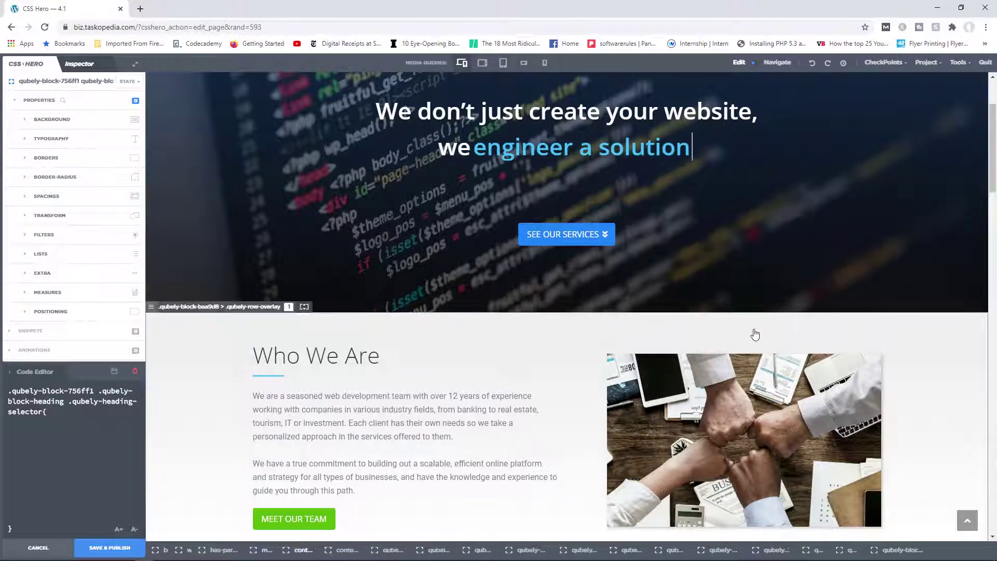
Open Project > Selectors Tree and scroll down to the Contact form
left_click(937, 68)
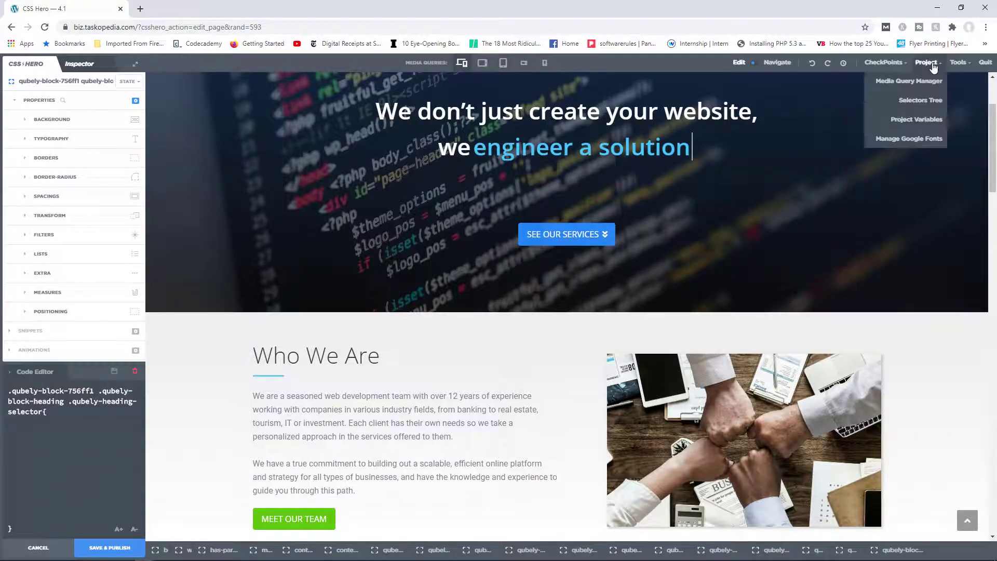
left_click(923, 102)
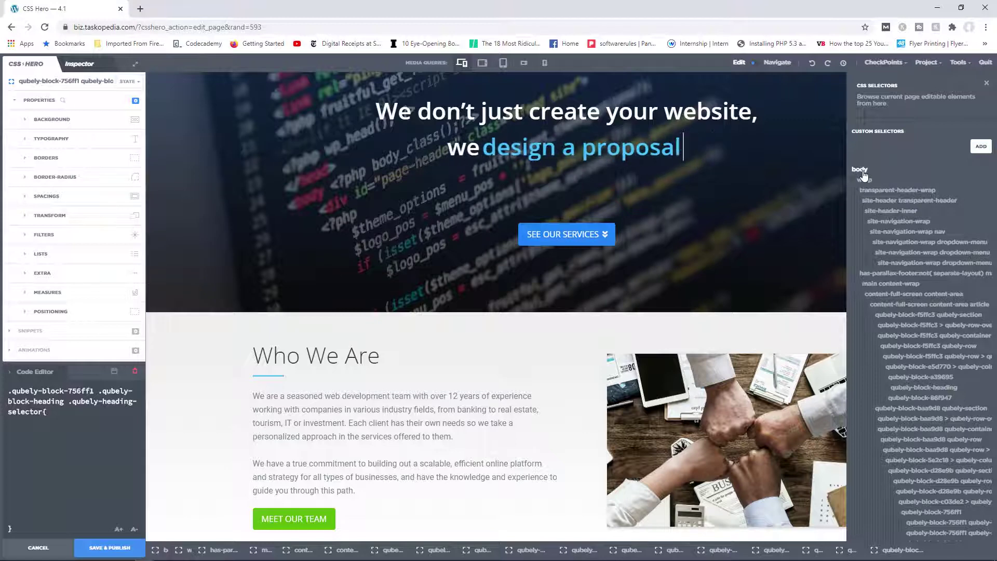
scroll(908, 250, "down", 6)
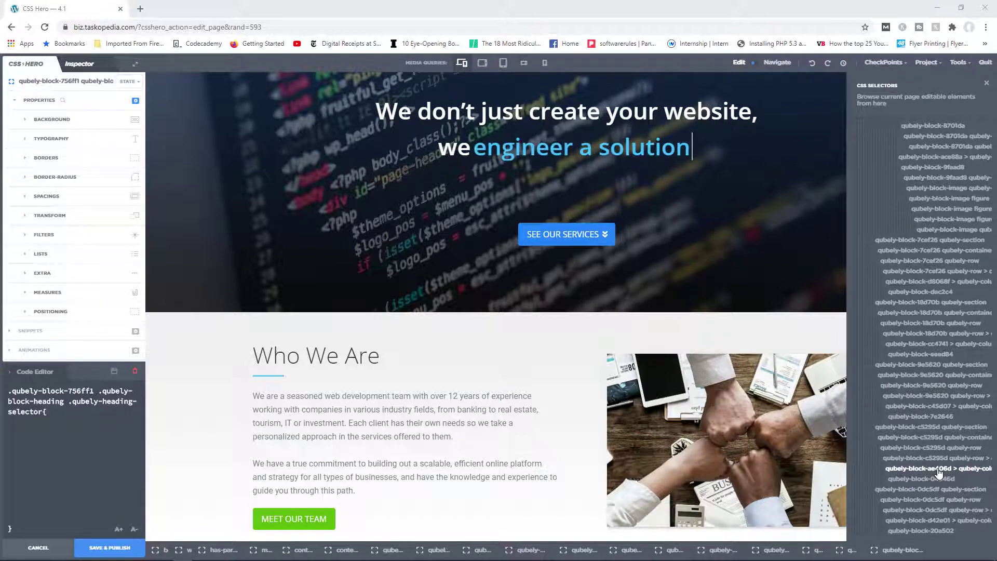
scroll(524, 418, "down", 13)
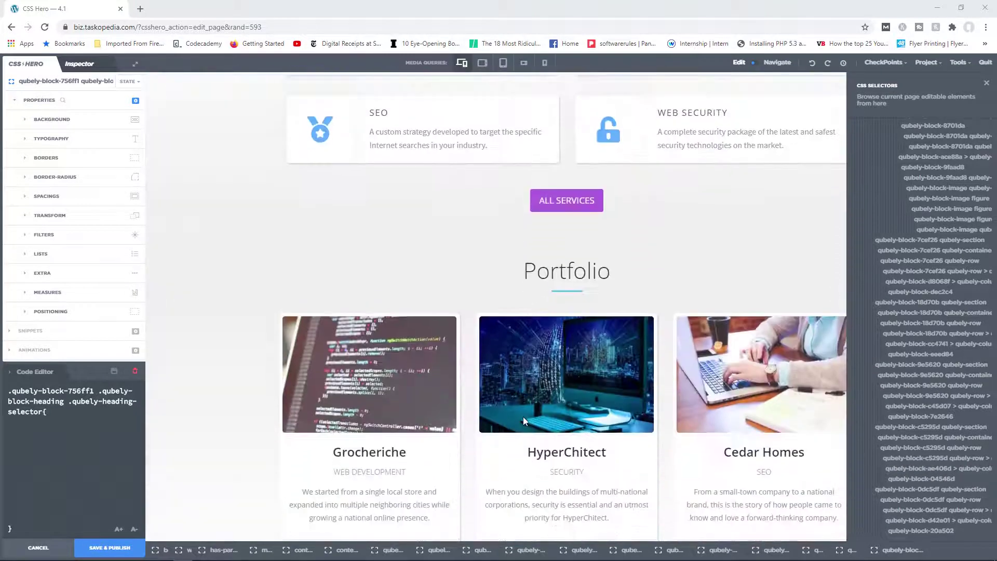
scroll(523, 417, "down", 5)
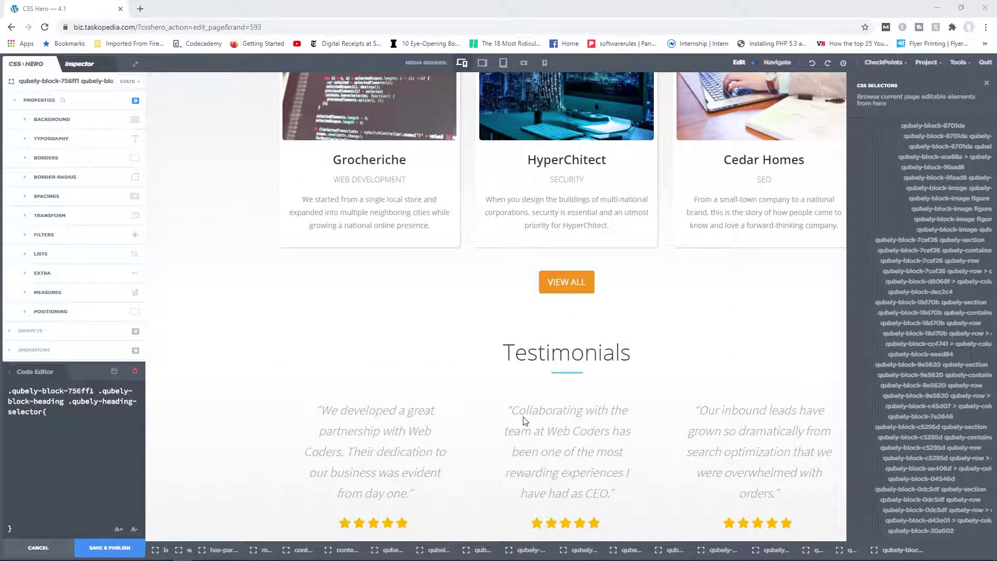
scroll(537, 413, "down", 10)
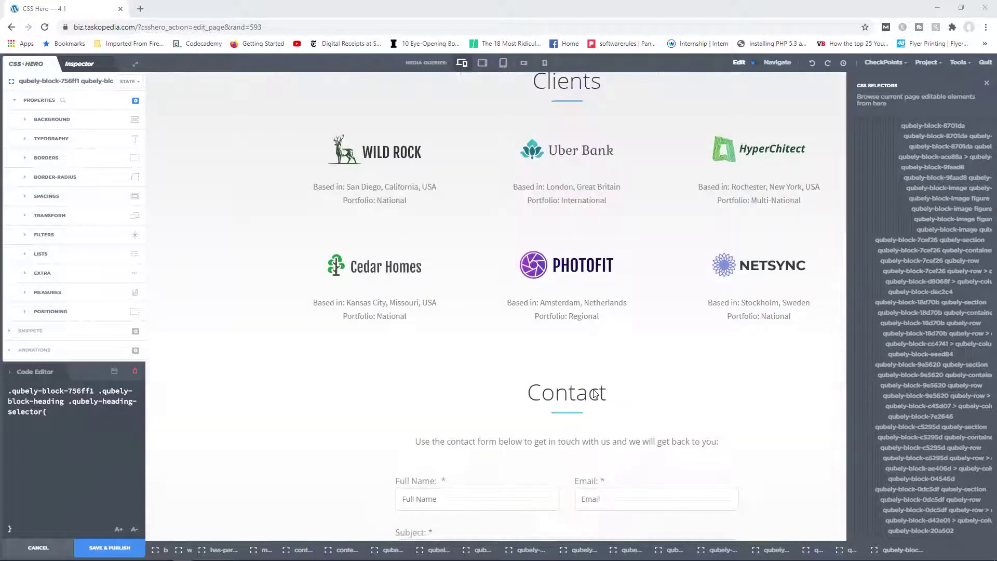
scroll(595, 393, "down", 4)
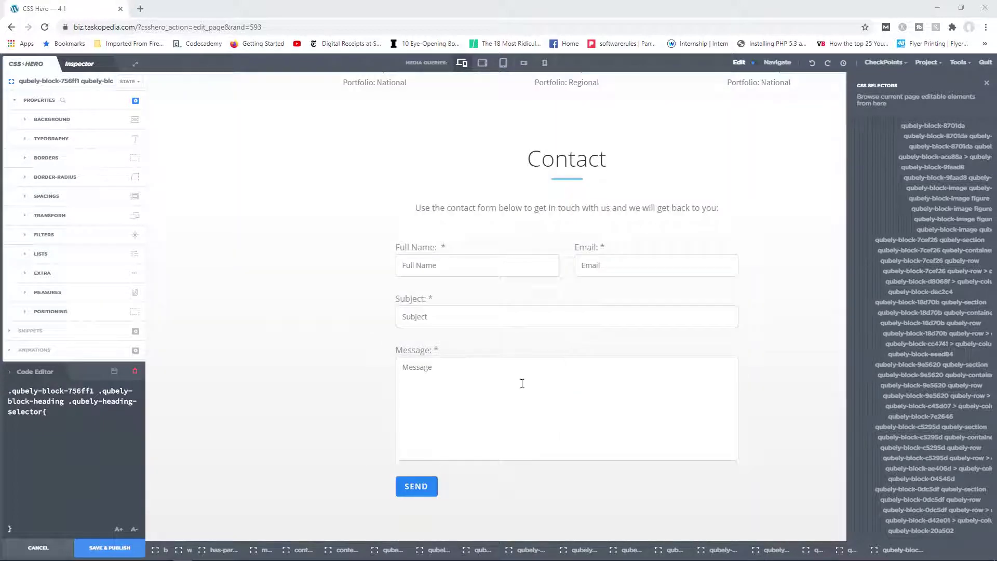
Select the contact form's Message field, then close and reopen the Selectors Tree
left_click(521, 382)
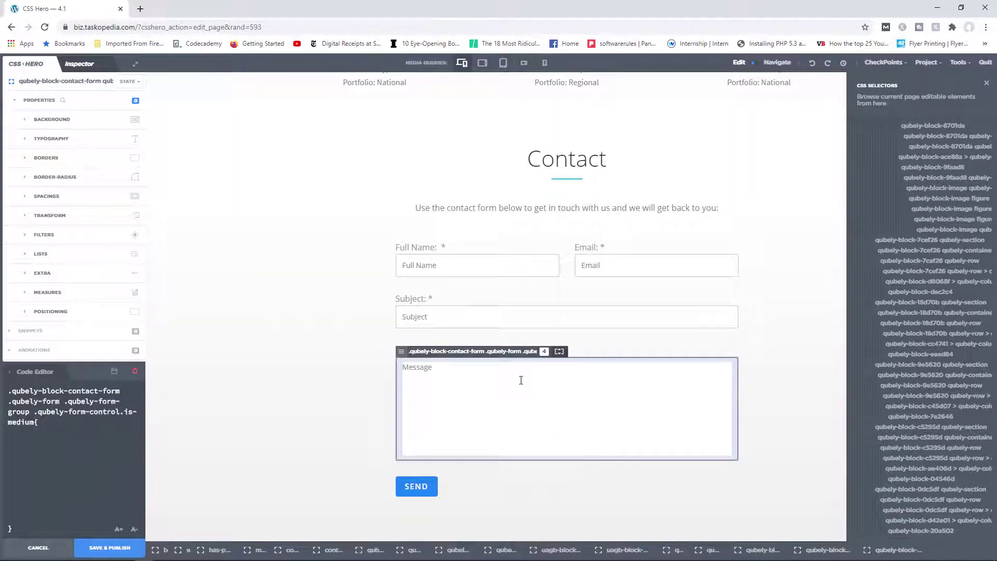
left_click(988, 84)
left_click(928, 63)
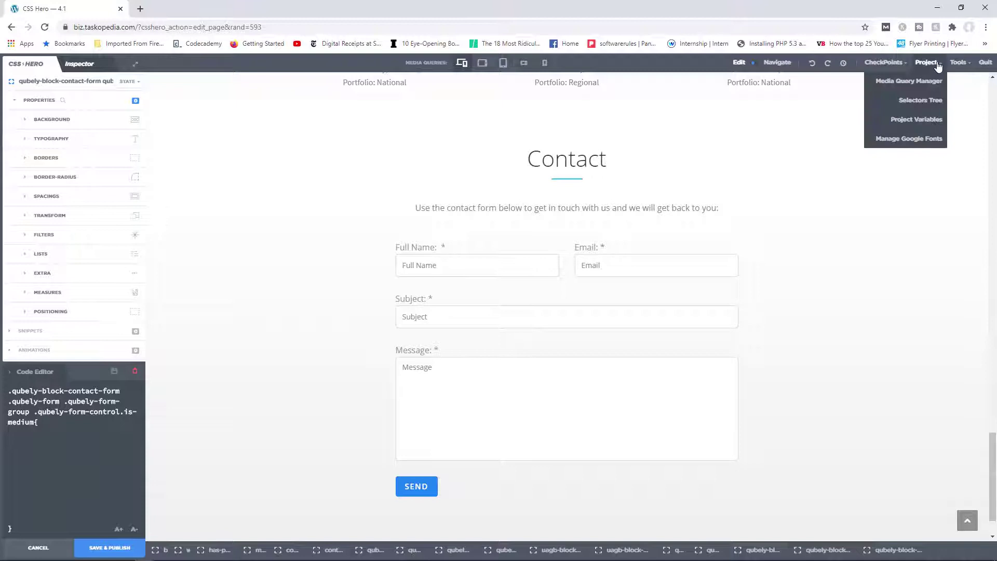
left_click(926, 101)
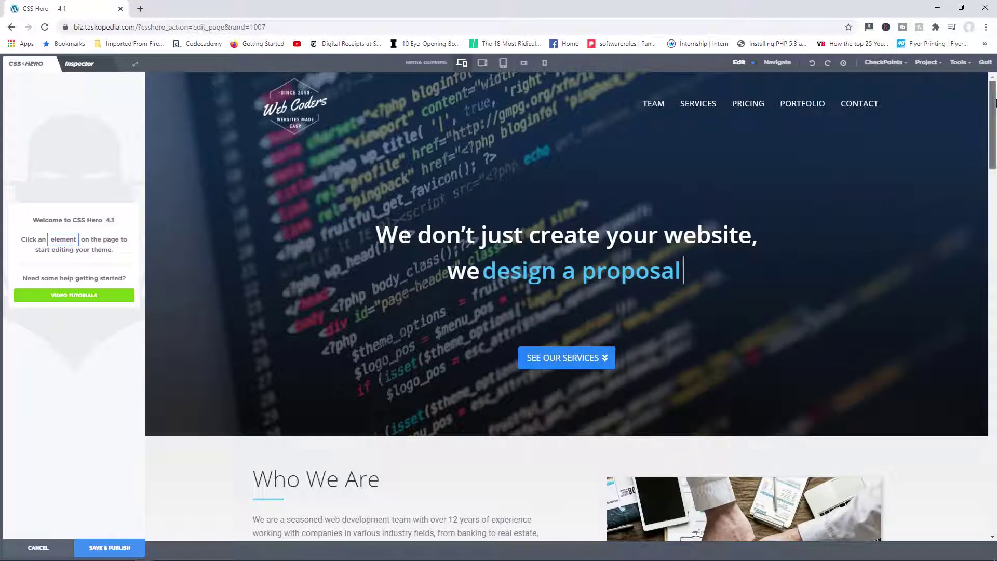
Scroll the page down to the Testimonials section's author names
left_click_drag(995, 103, 995, 212)
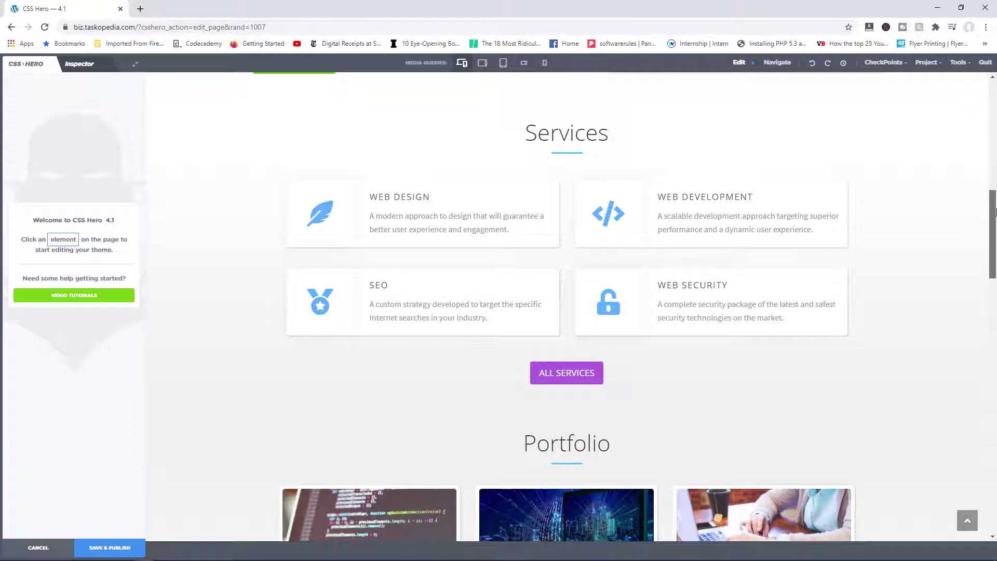
scroll(739, 291, "down", 7)
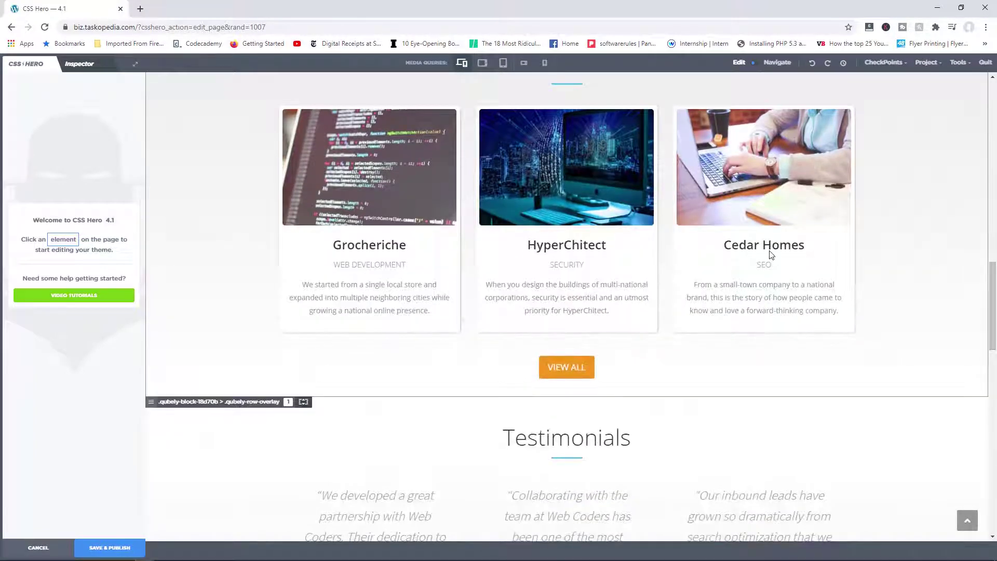
left_click_drag(996, 285, 994, 314)
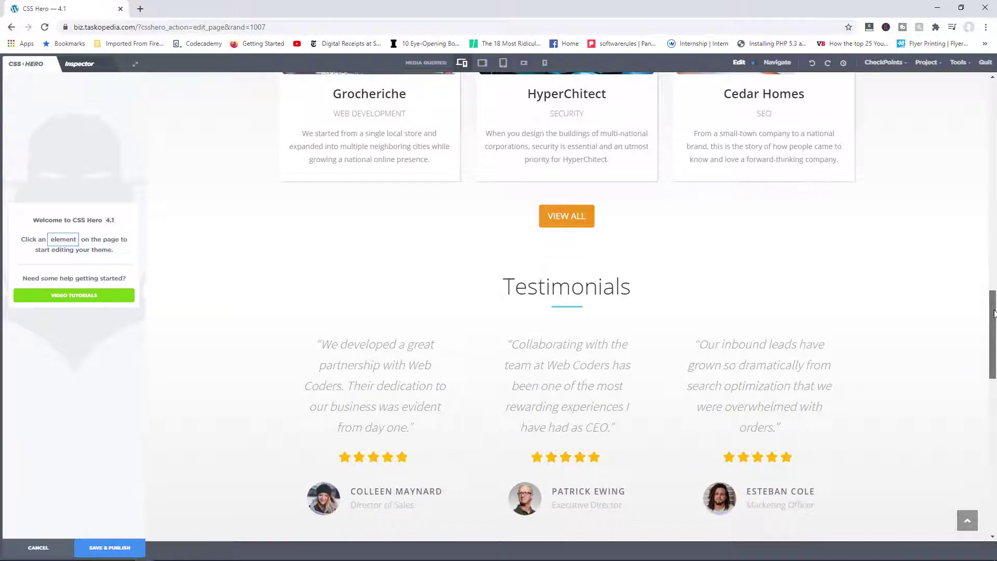
left_click_drag(994, 314, 993, 342)
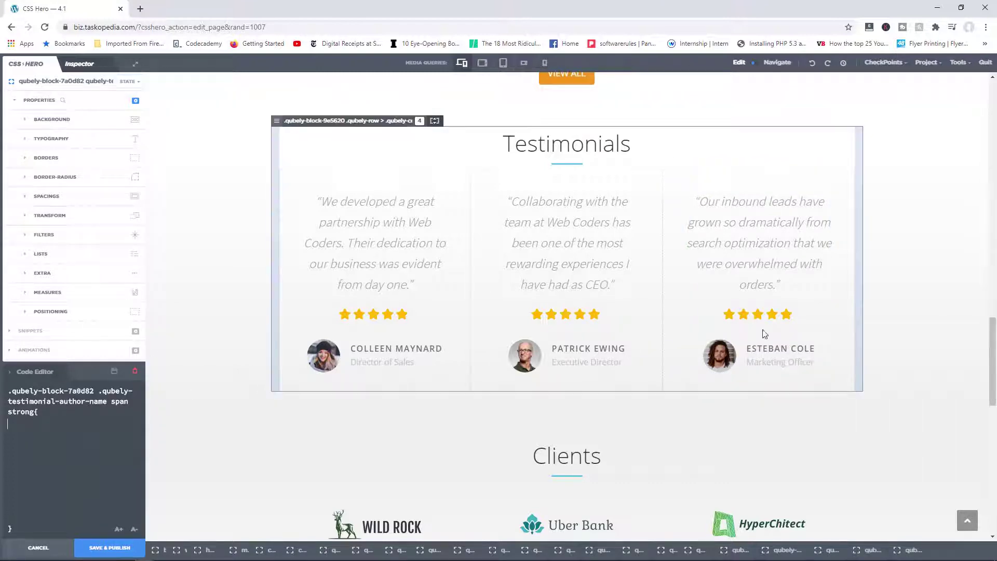
Add a custom selector for the third testimonial's author name, appending ' .special-text'
left_click(752, 348)
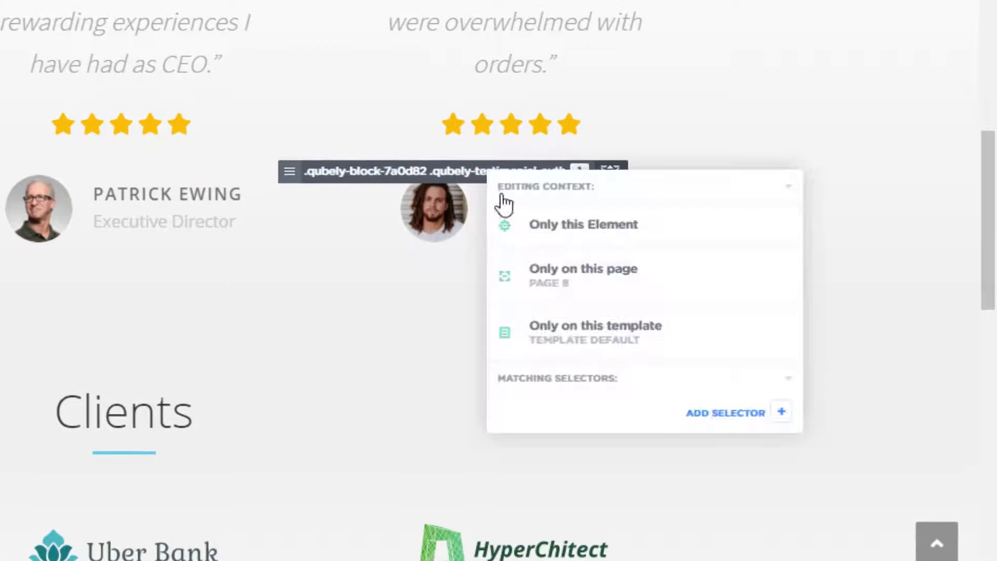
left_click(722, 413)
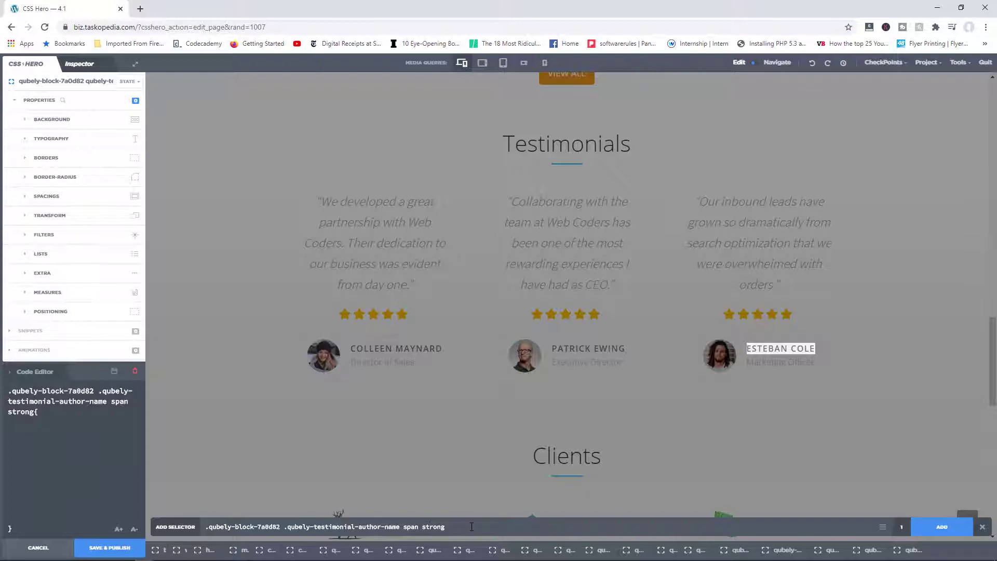
mouse_move(445, 527)
left_mouse_down()
mouse_move(241, 527)
mouse_move(442, 527)
left_mouse_up()
type("#specia")
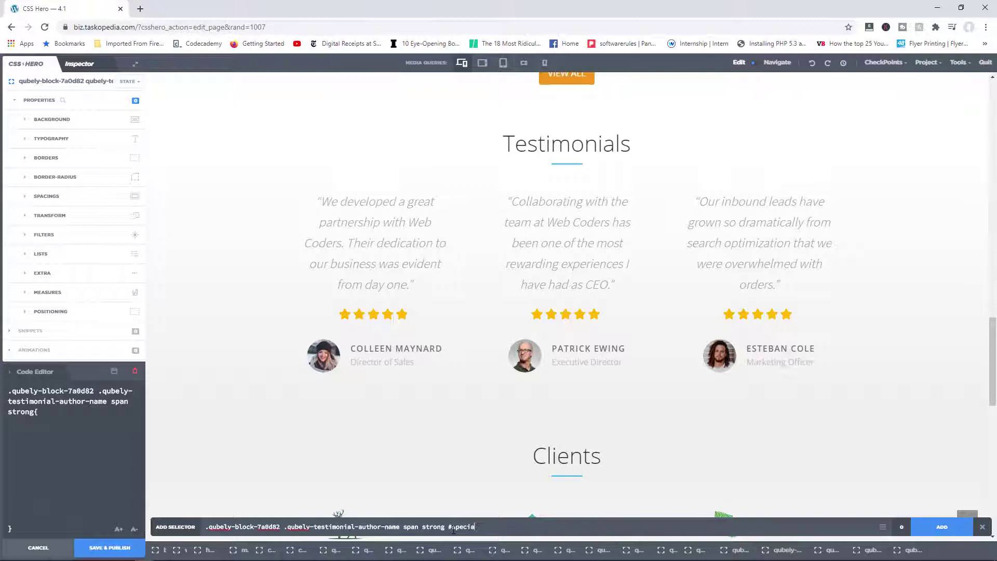
type("l-text")
key("BackSpace")
key("BackSpace")
key("BackSpace")
key("BackSpace")
key("BackSpace")
key("BackSpace")
key("BackSpace")
key("BackSpace")
key("BackSpace")
key("BackSpace")
key("BackSpace")
key("BackSpace")
type(".")
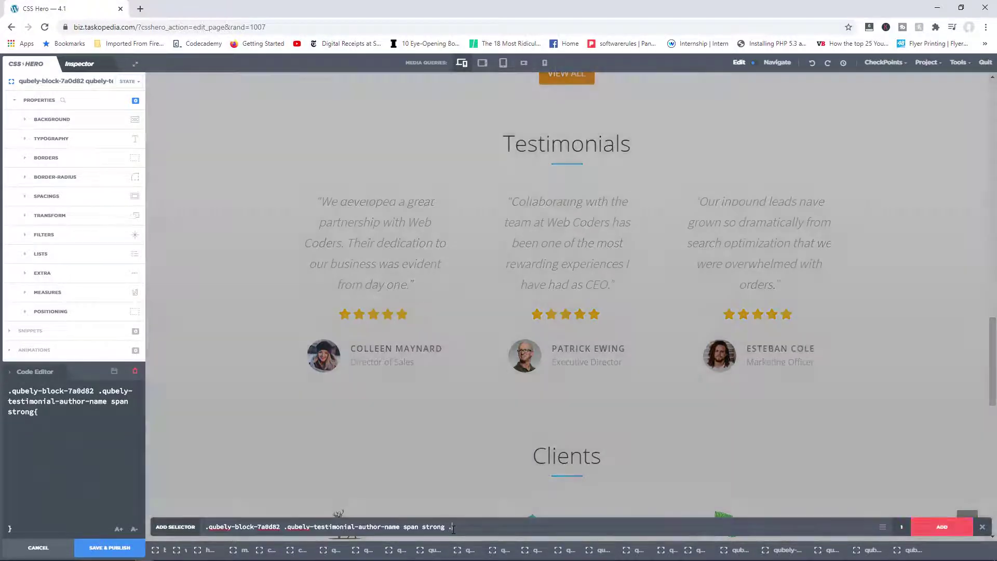
type("special-text")
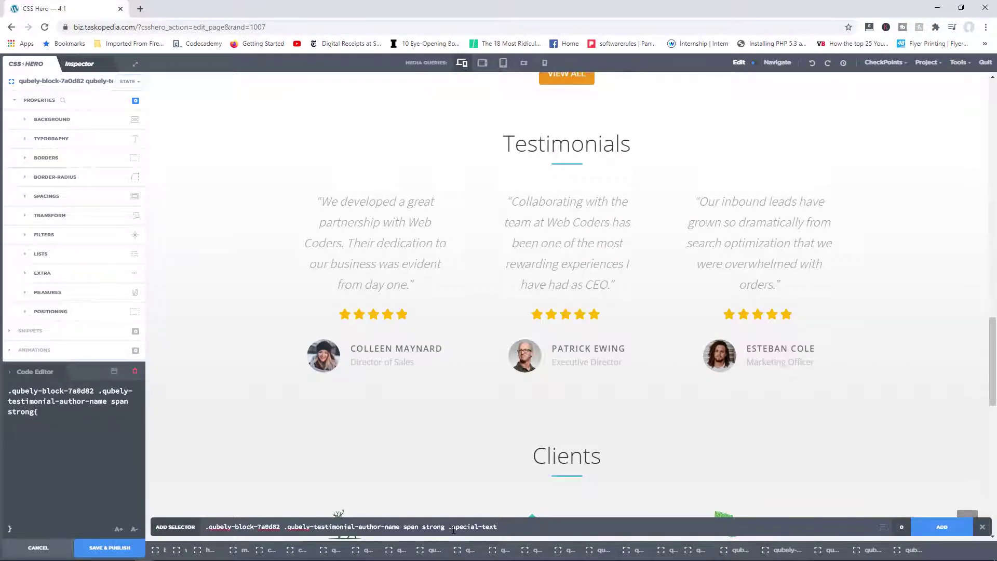
left_click(942, 527)
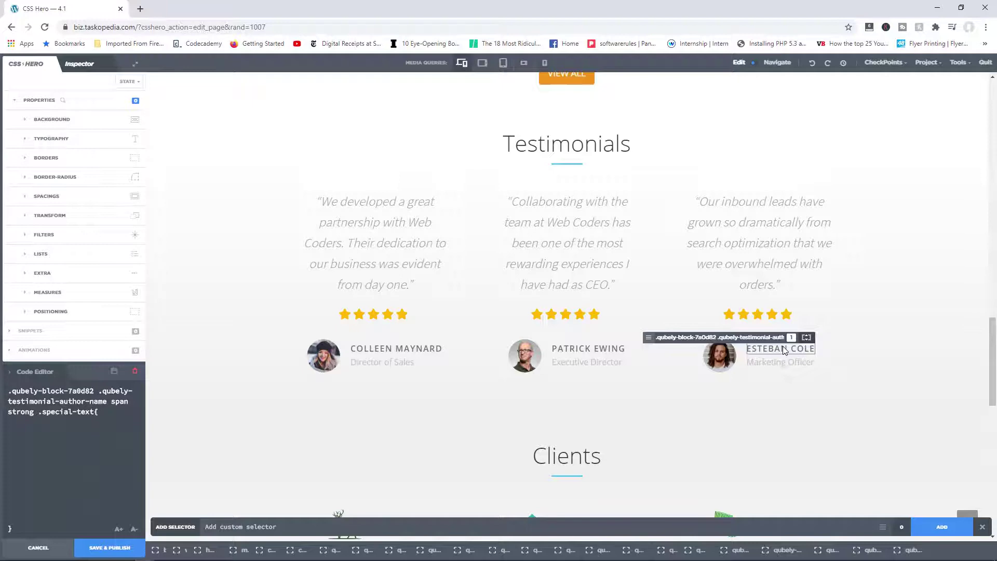
Pick the custom author-name selector from the Selectors Tree and set its Typography font size to 23px
left_click(928, 63)
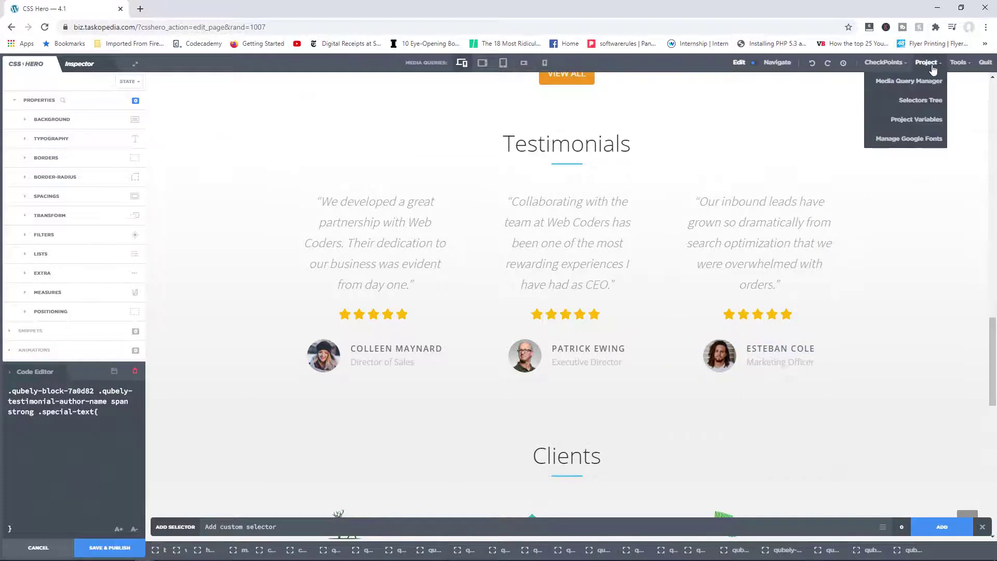
left_click(920, 101)
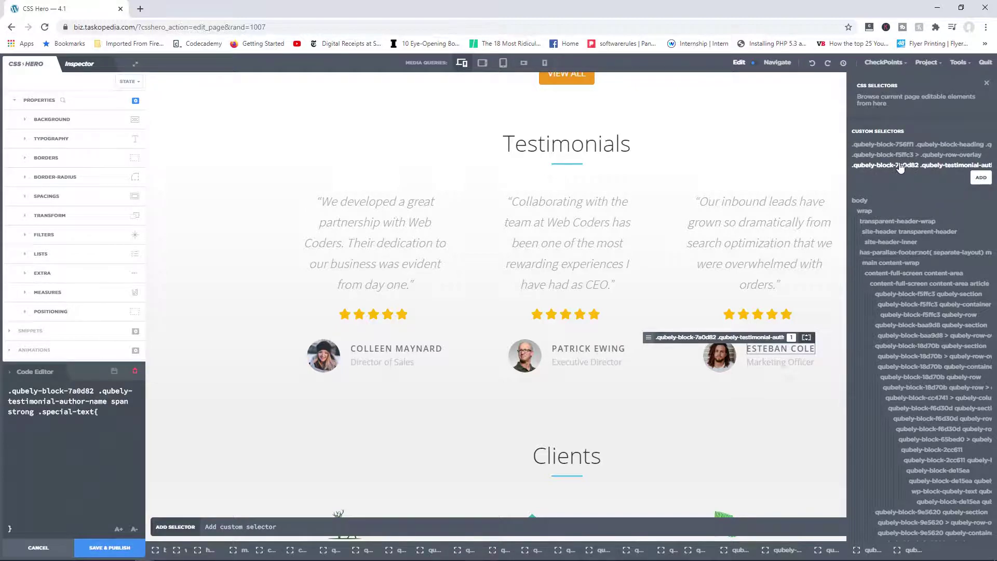
left_click(900, 165)
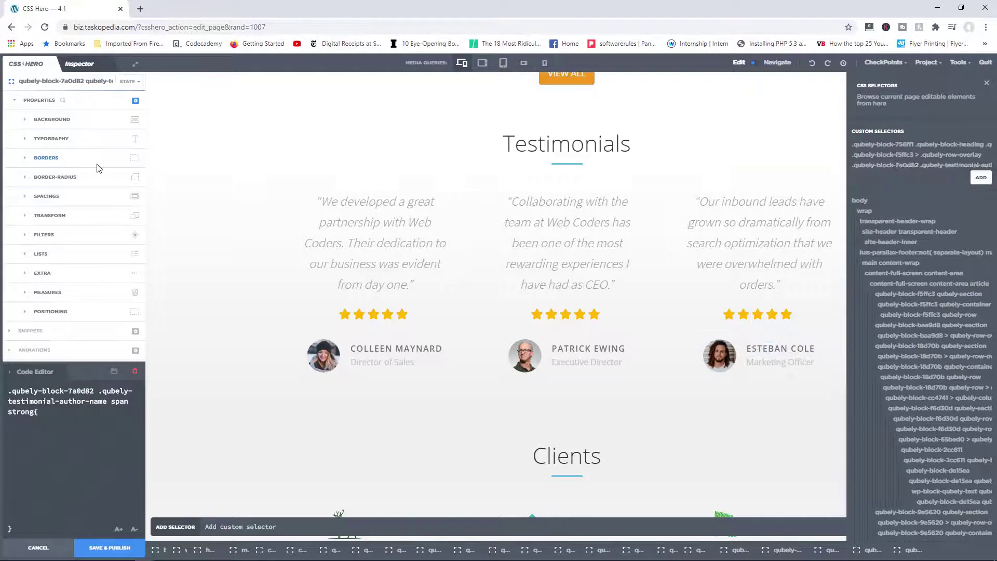
left_click(54, 139)
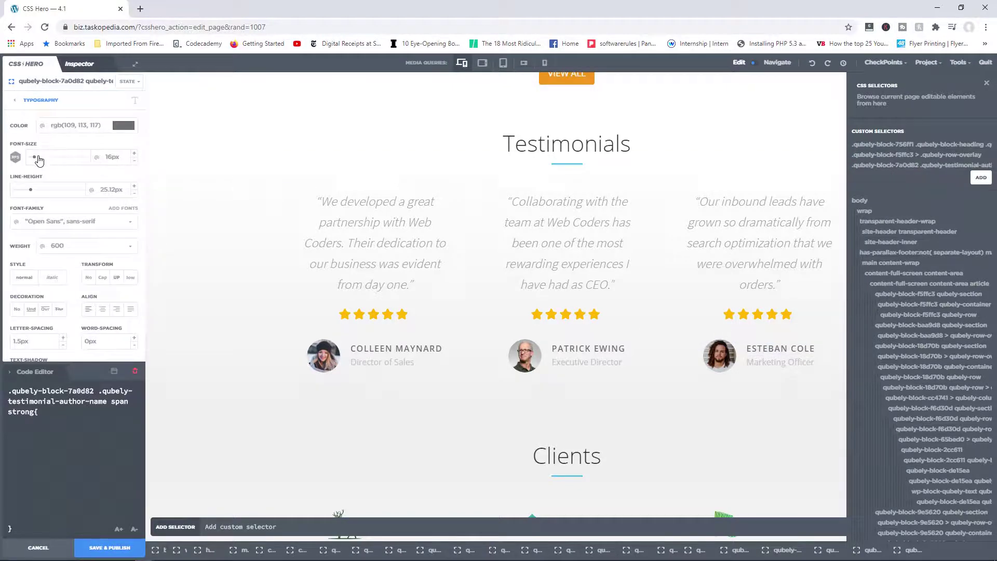
left_click_drag(38, 159, 36, 157)
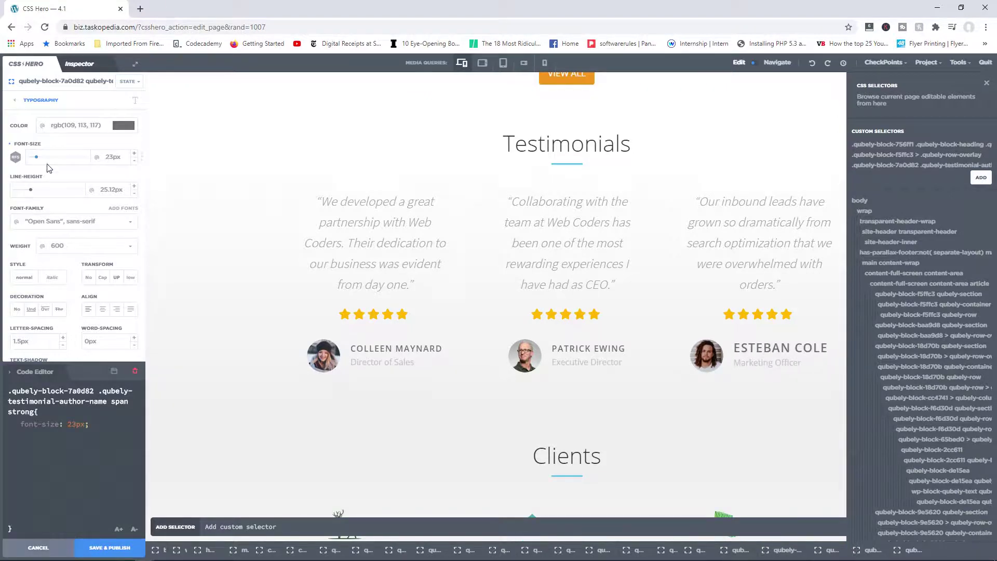